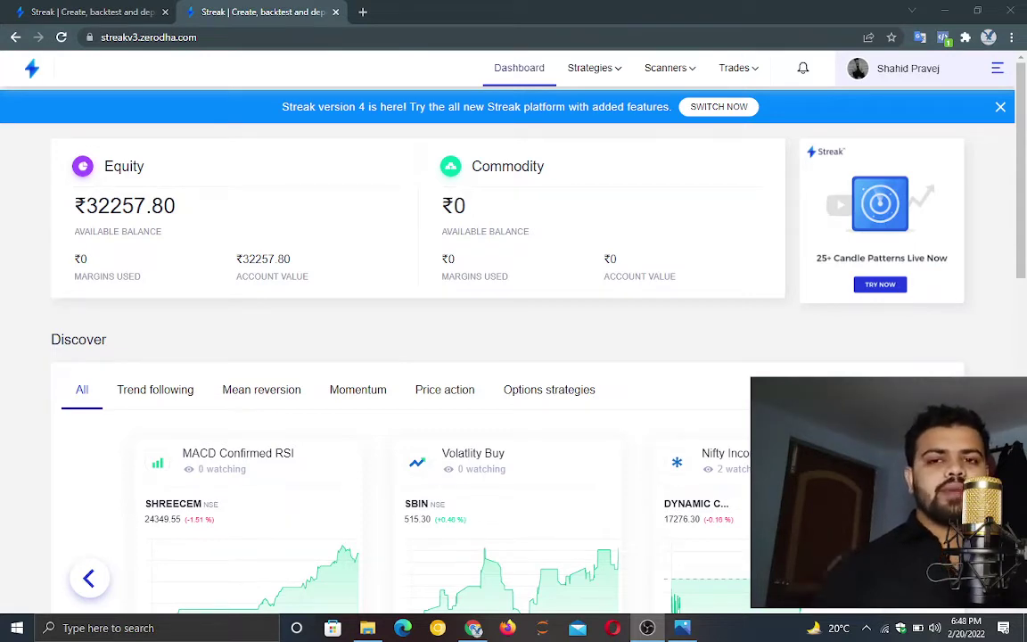
# Switch to the open image of the risk disclosure in Photos, read it, and minimize it
pyautogui.click(677, 637)
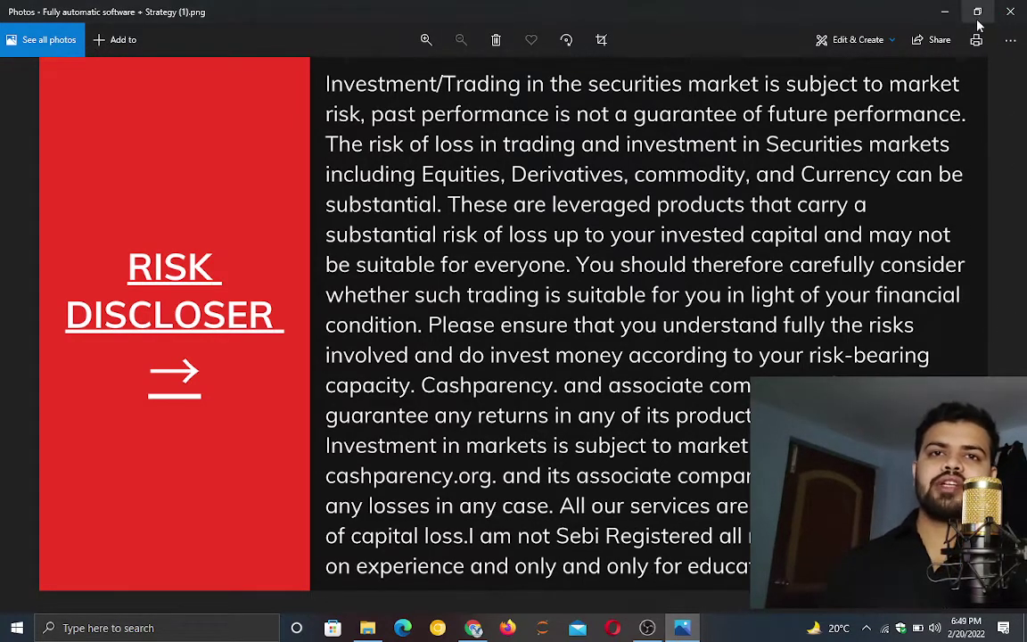
pyautogui.click(944, 12)
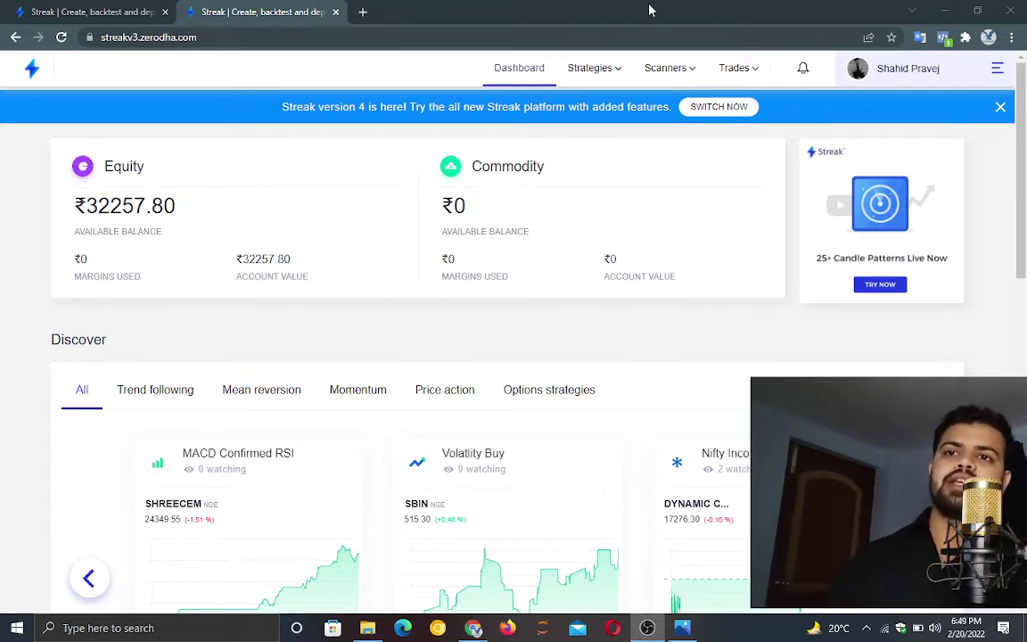
# Start a new scanner in Streak and set it to scan the BankNifty Option Current basket
pyautogui.click(603, 69)
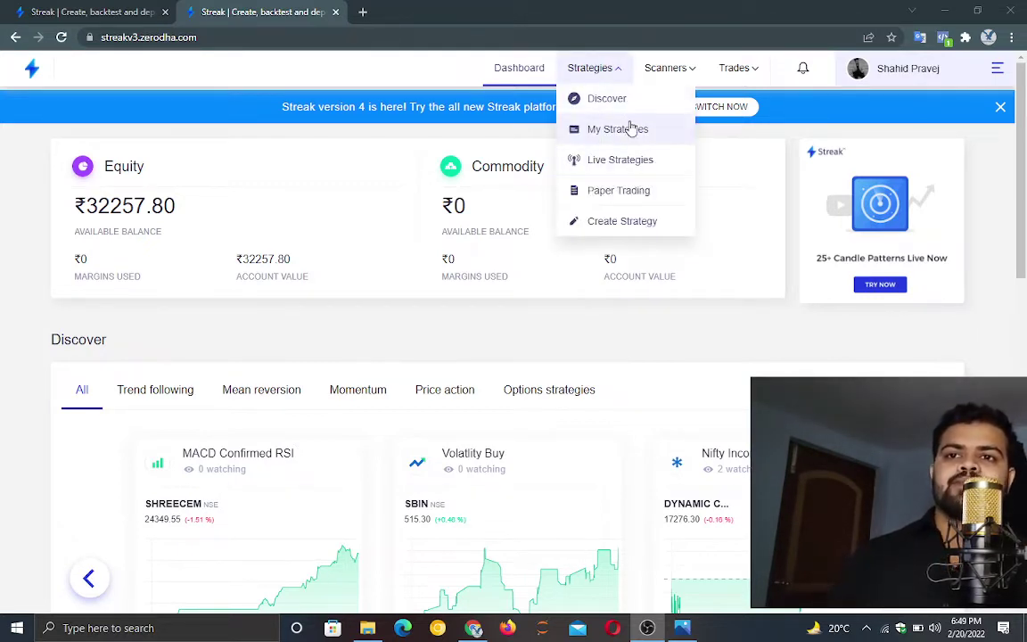
pyautogui.click(669, 69)
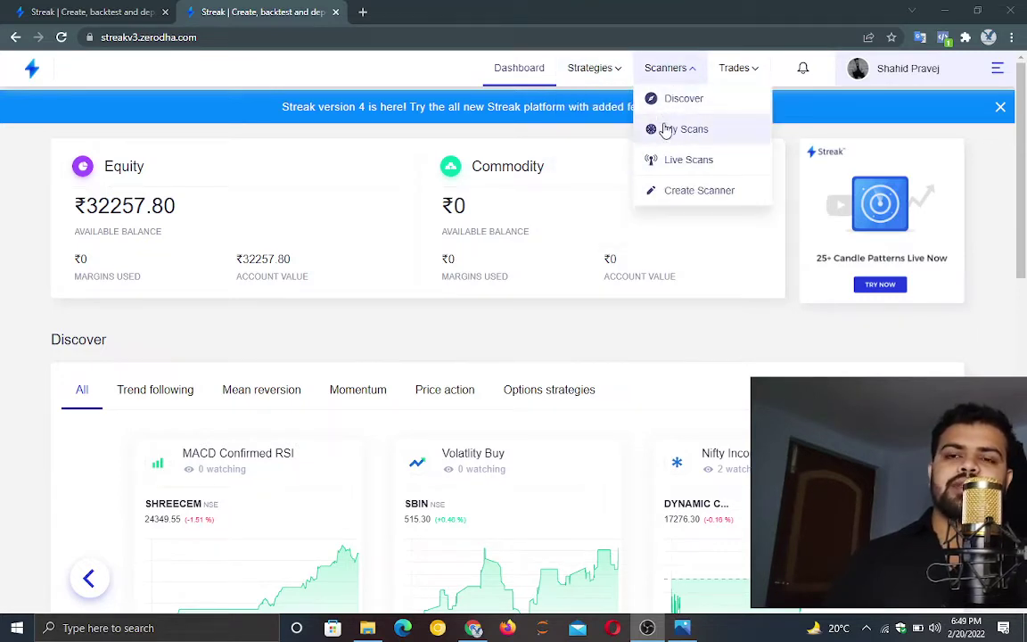
pyautogui.click(683, 190)
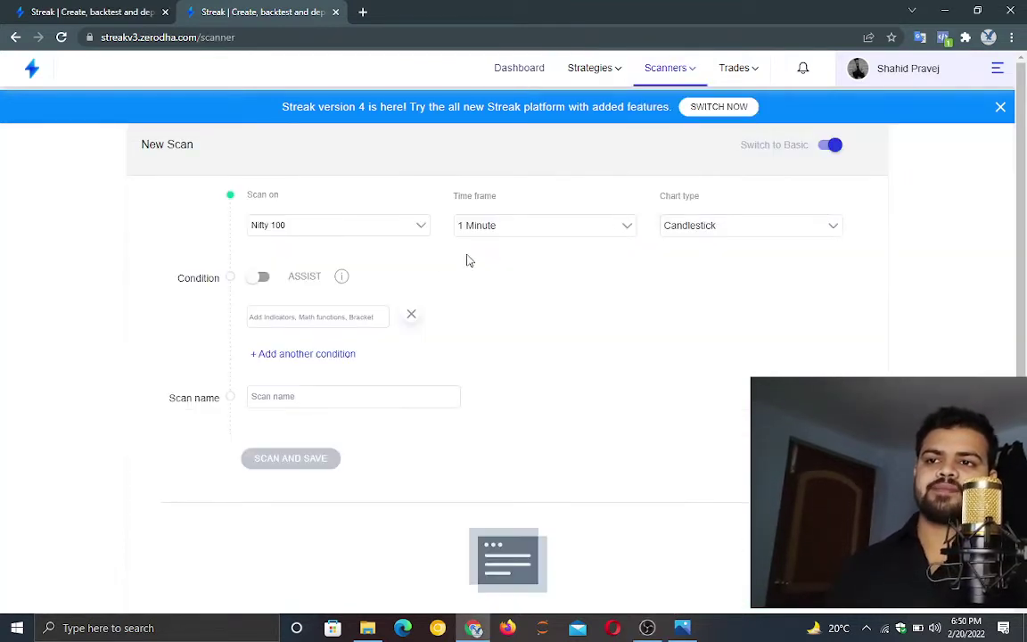
pyautogui.click(371, 235)
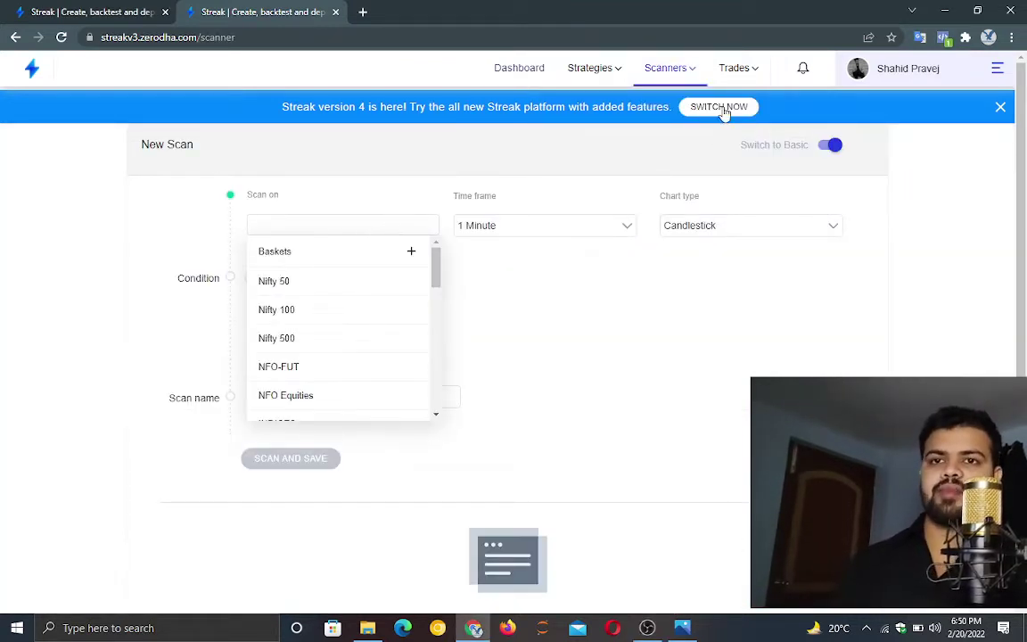
pyautogui.moveTo(682, 71)
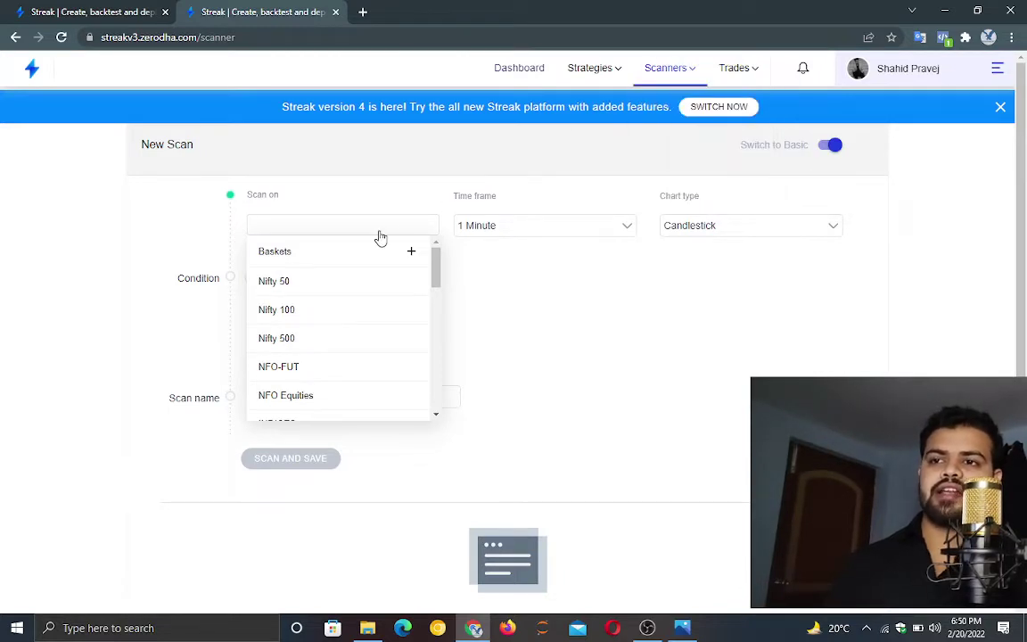
pyautogui.write('optio')
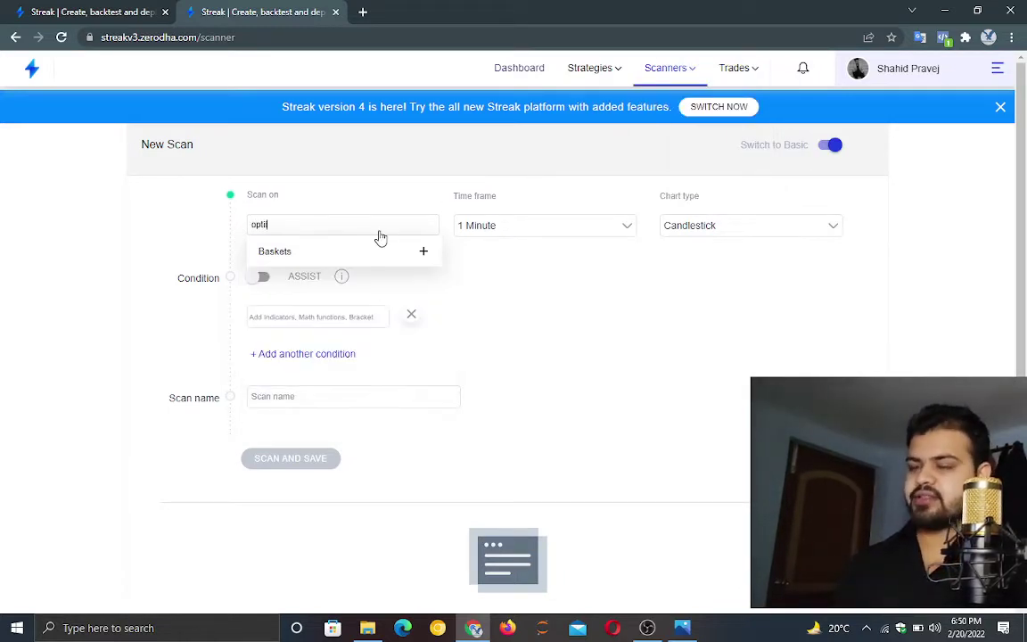
pyautogui.press('BackSpace')
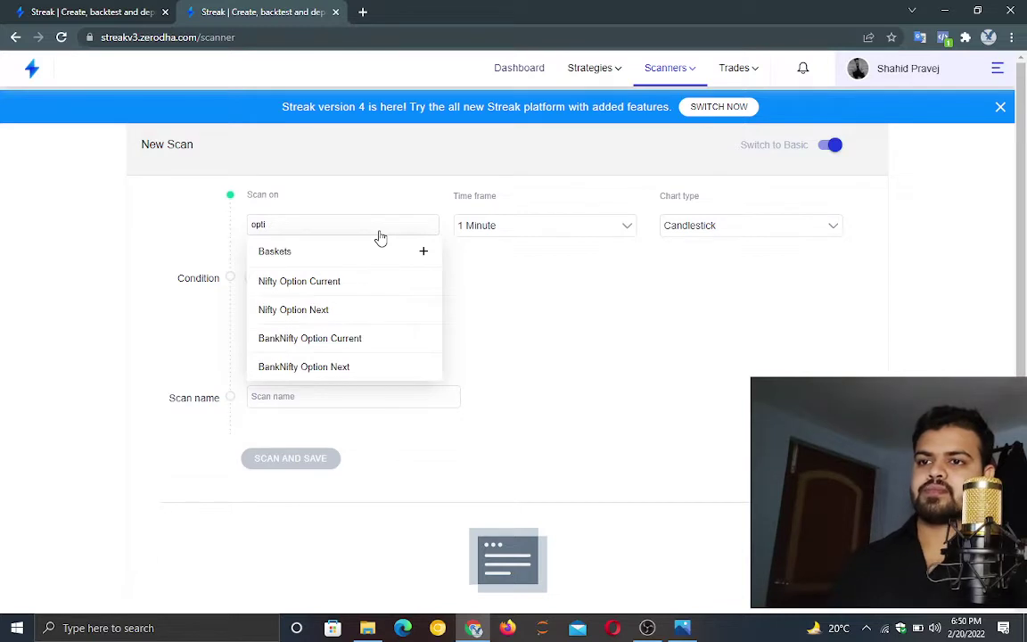
pyautogui.click(324, 344)
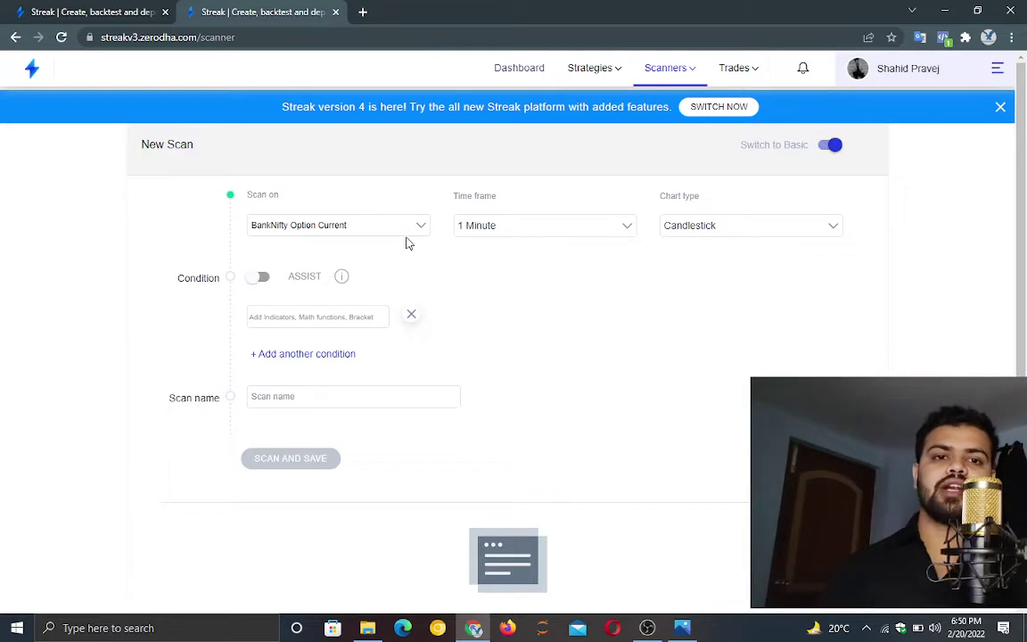
# Set the scan's time frame to 15 Minutes and its chart type to Candlestick
pyautogui.click(479, 231)
pyautogui.click(499, 393)
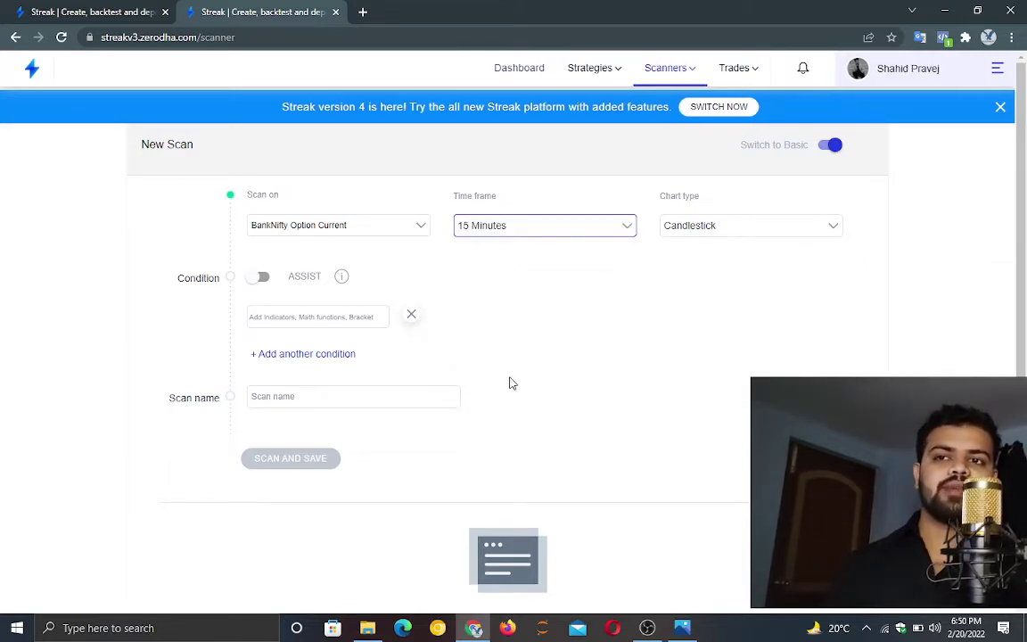
pyautogui.click(741, 234)
pyautogui.click(713, 252)
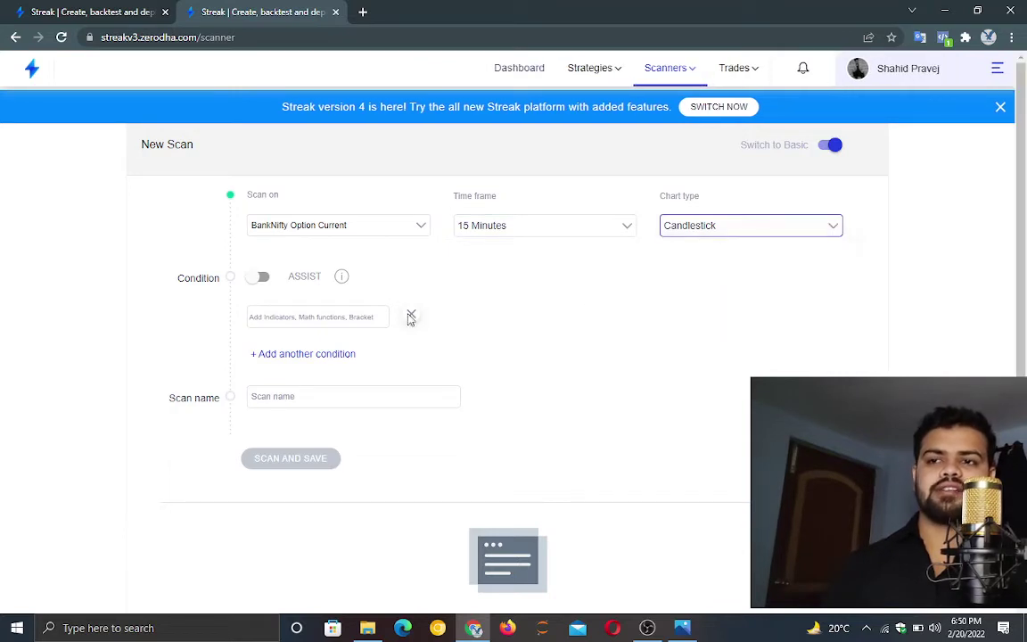
# Begin the scan condition with the Close price at offset 0 followed by the higher than comparator
pyautogui.click(322, 318)
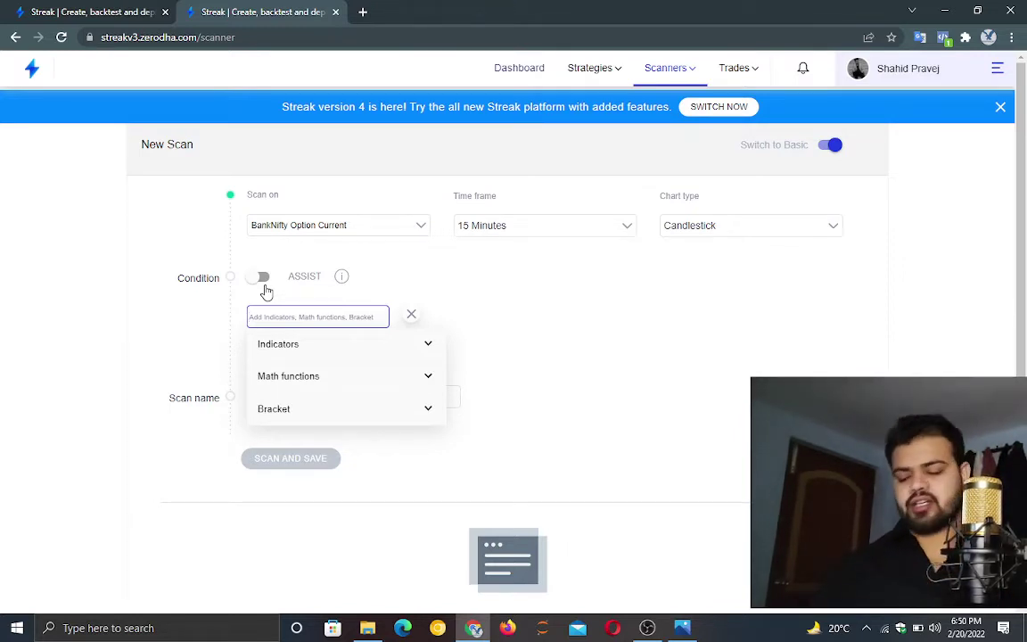
pyautogui.write('clo')
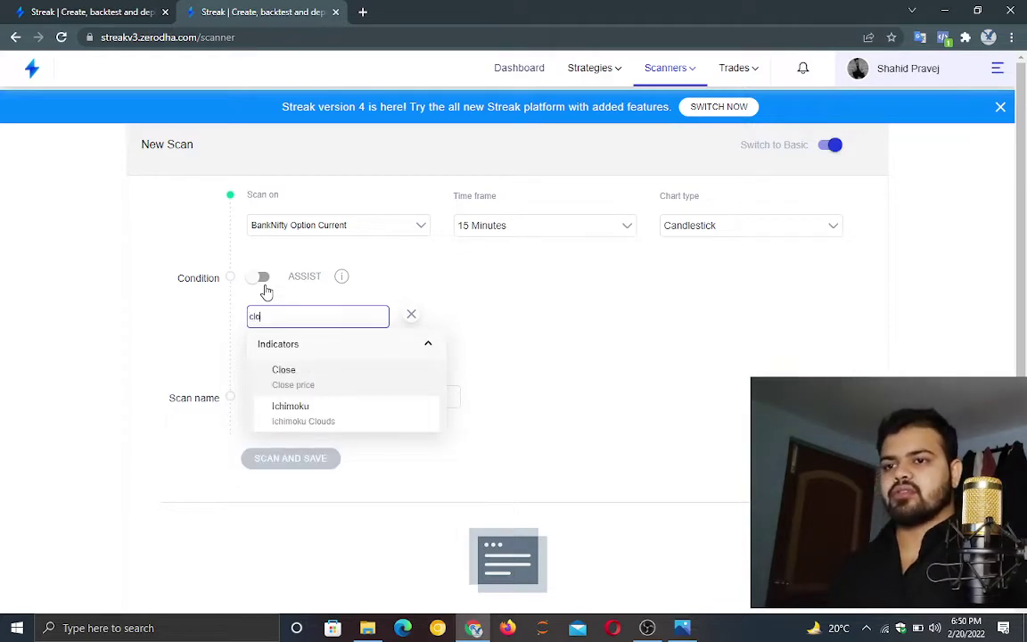
pyautogui.press('Return')
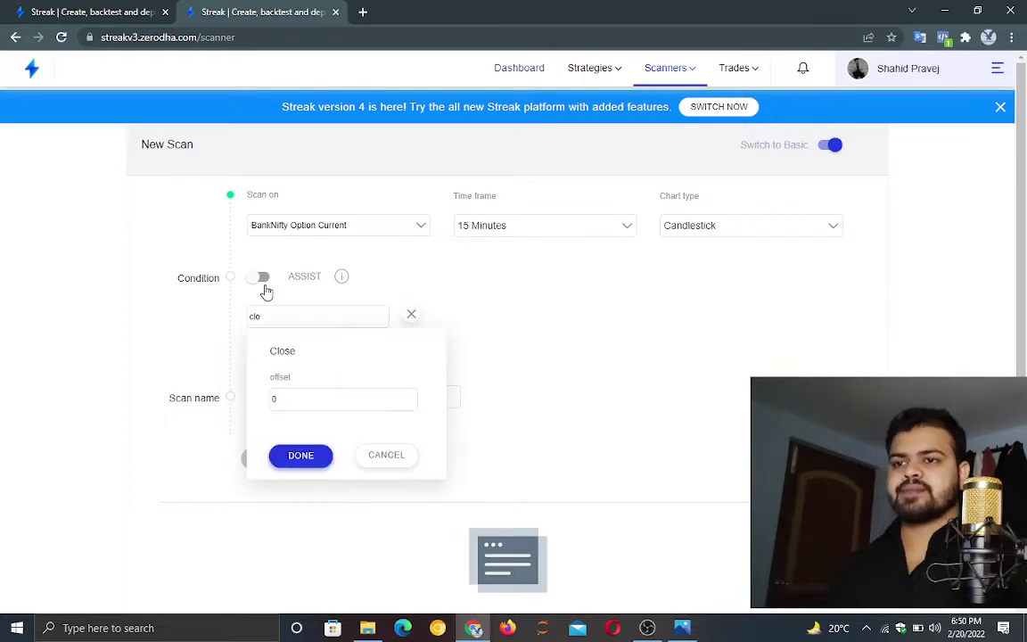
pyautogui.click(298, 456)
pyautogui.click(311, 317)
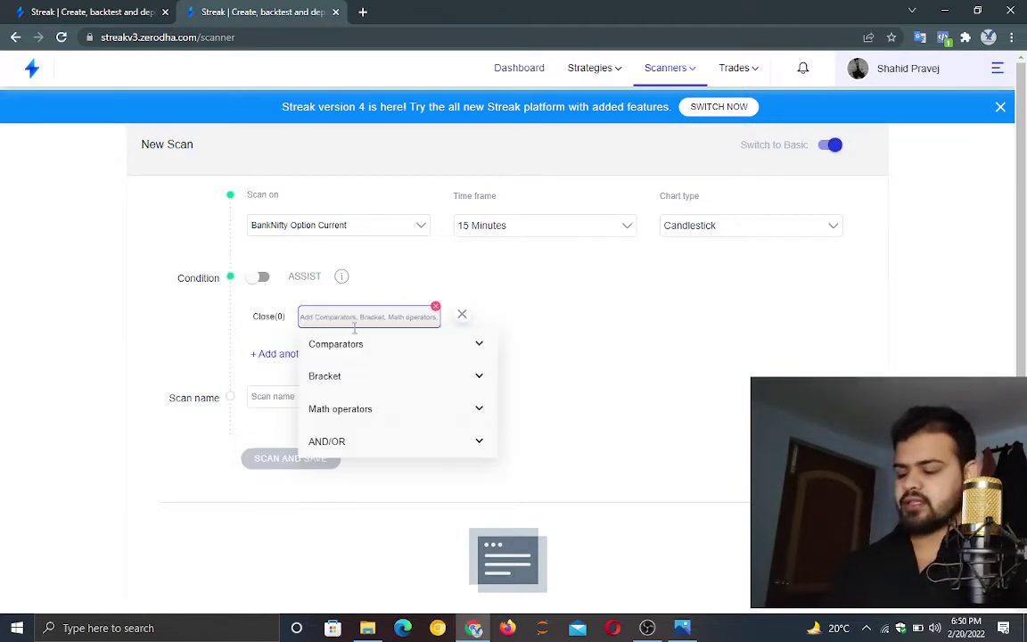
pyautogui.write('higher')
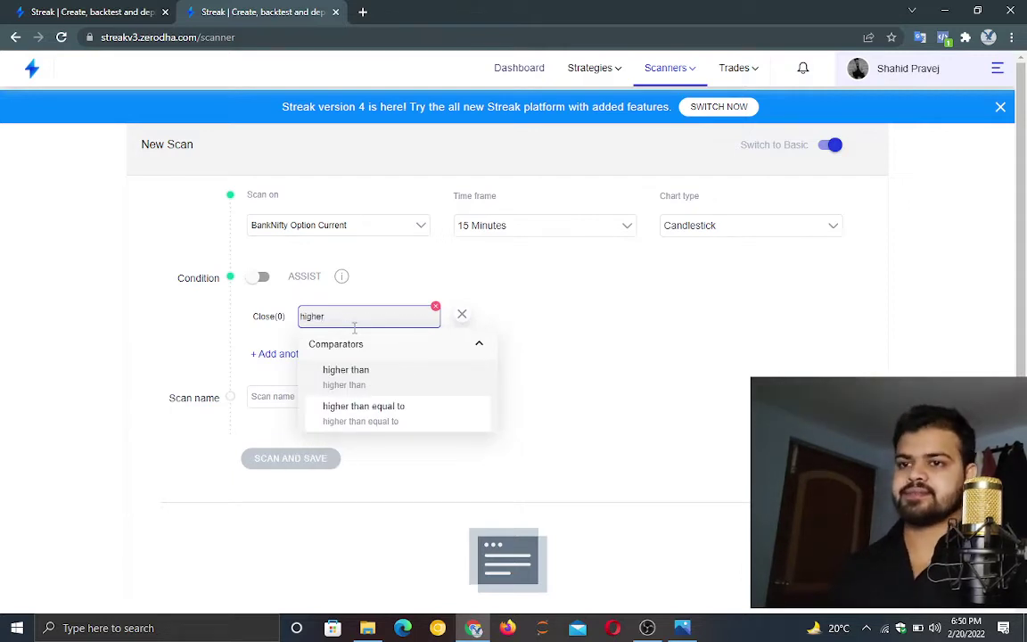
pyautogui.press('Return')
# Complete the condition with the Supertrend indicator using period 10, multiplier 3 and offset 0
pyautogui.click(378, 314)
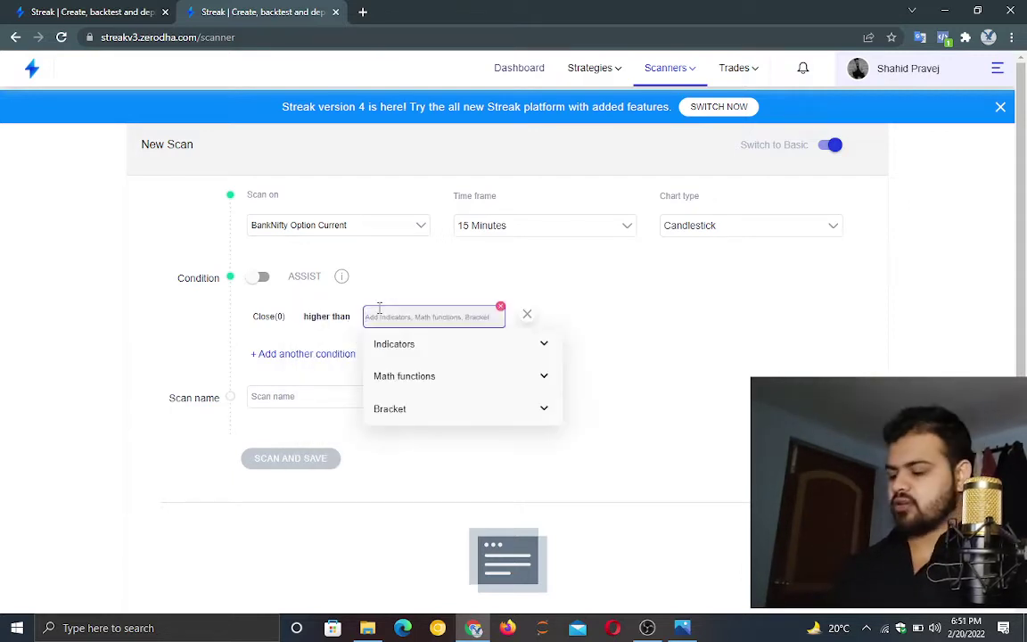
pyautogui.write('supert')
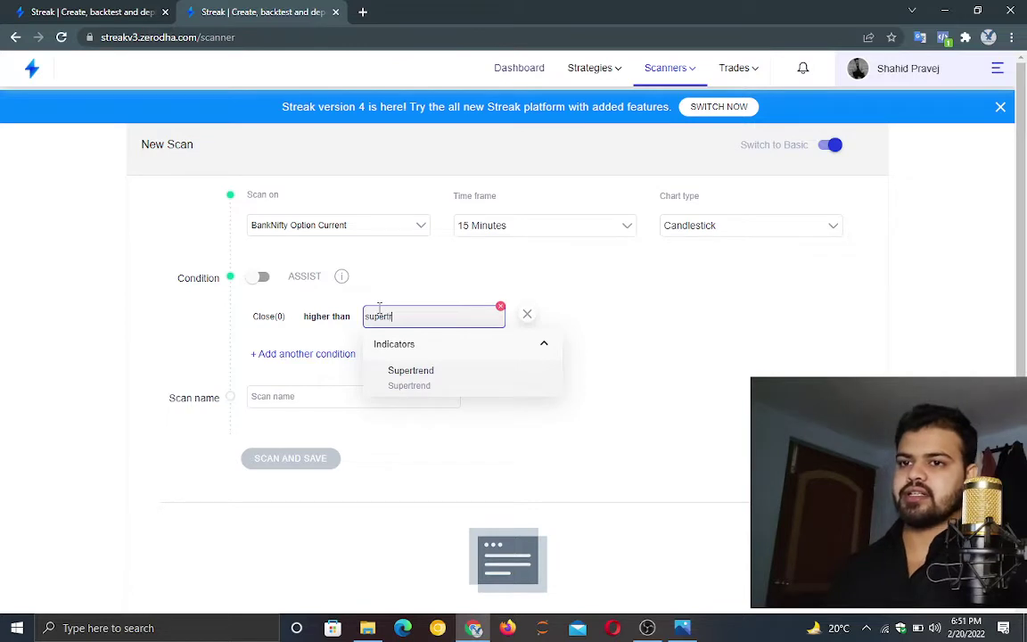
pyautogui.press('Return')
pyautogui.click(413, 394)
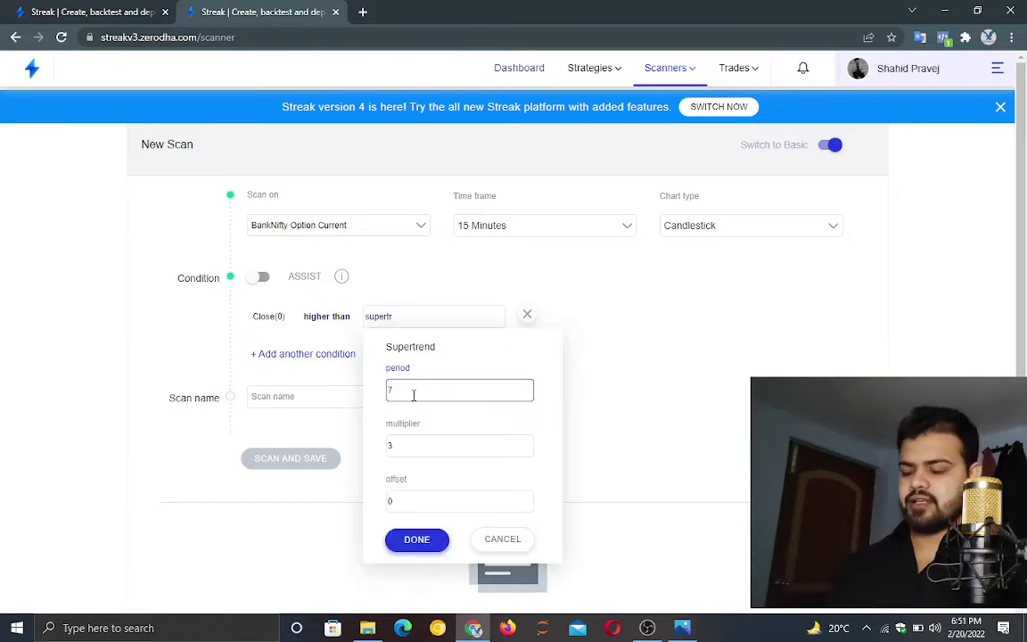
pyautogui.write('10')
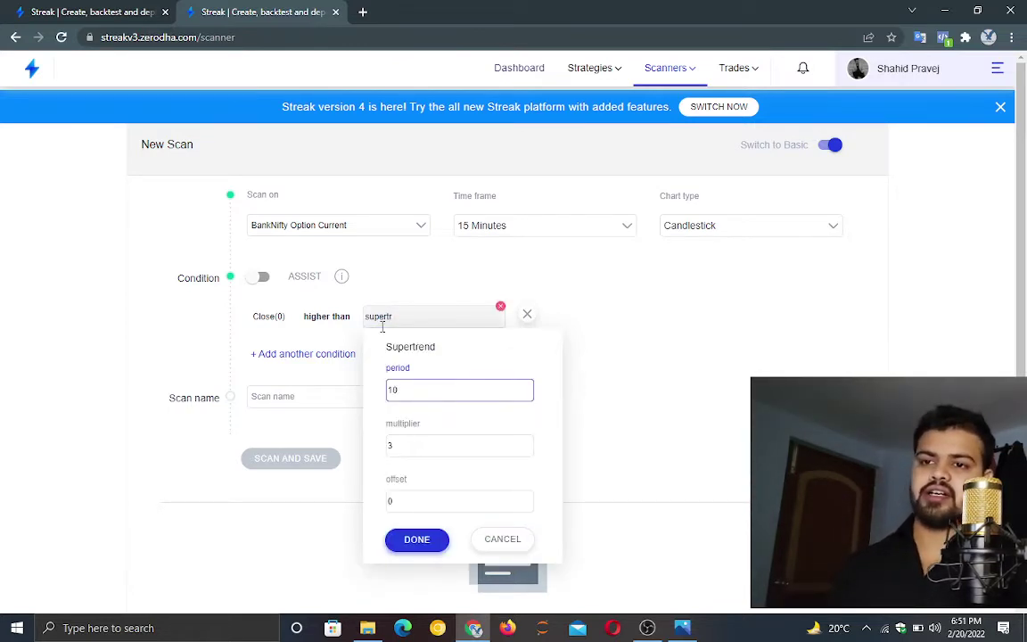
pyautogui.click(416, 539)
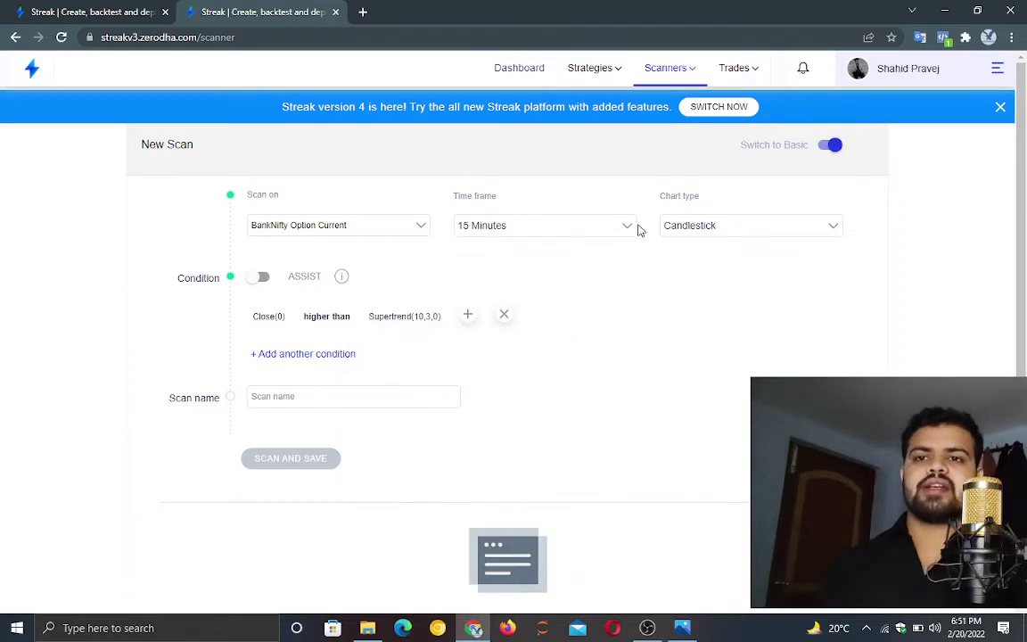
# Set the scan's time frame to 5 Minutes and name the scan "my first yt scanner"
pyautogui.click(607, 226)
pyautogui.click(499, 326)
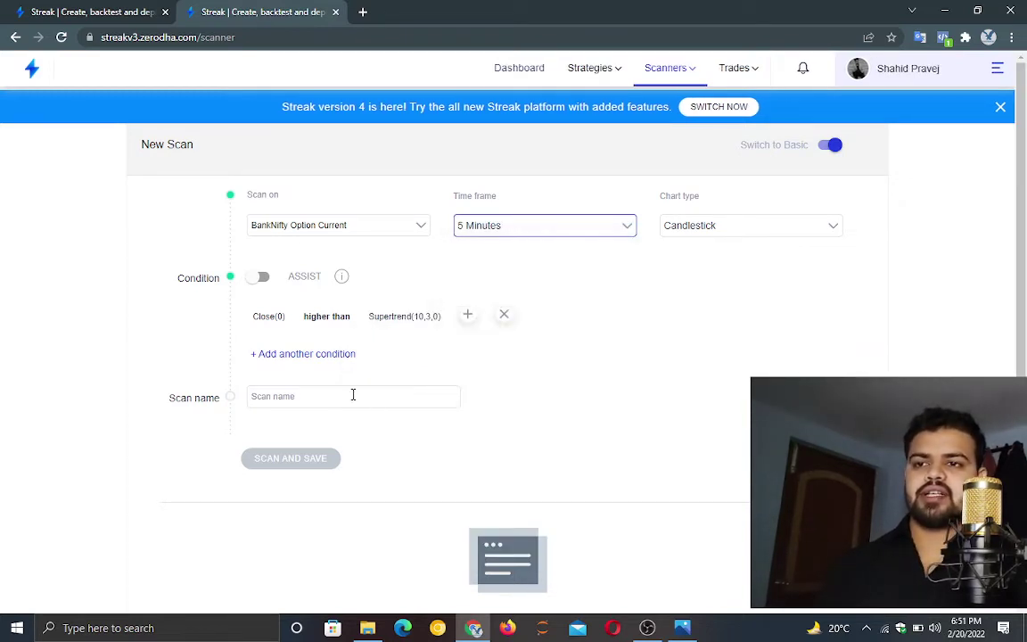
pyautogui.click(353, 395)
pyautogui.write('my')
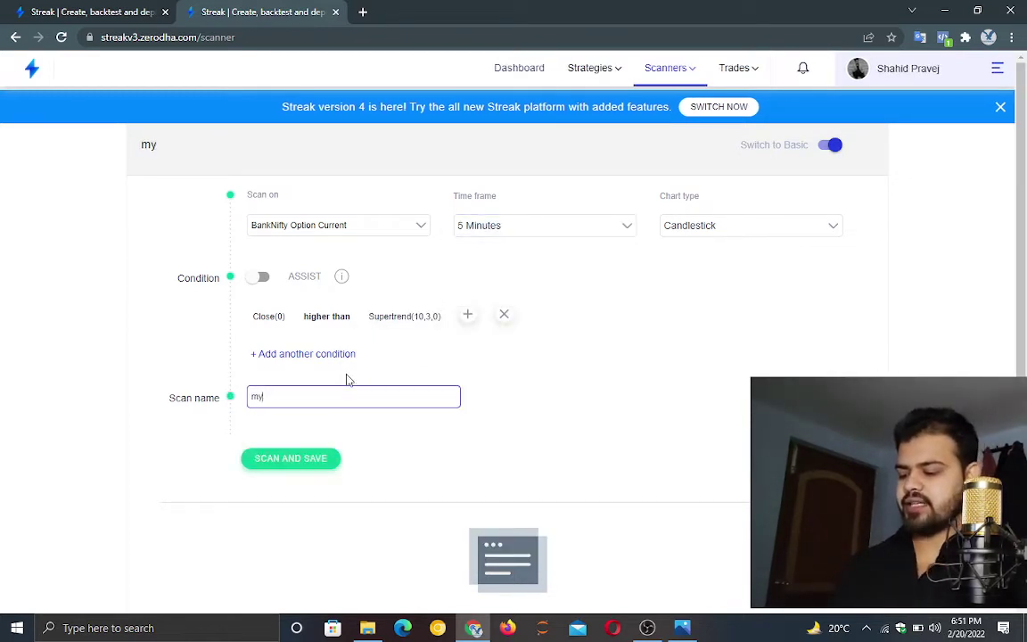
pyautogui.write(' first yr')
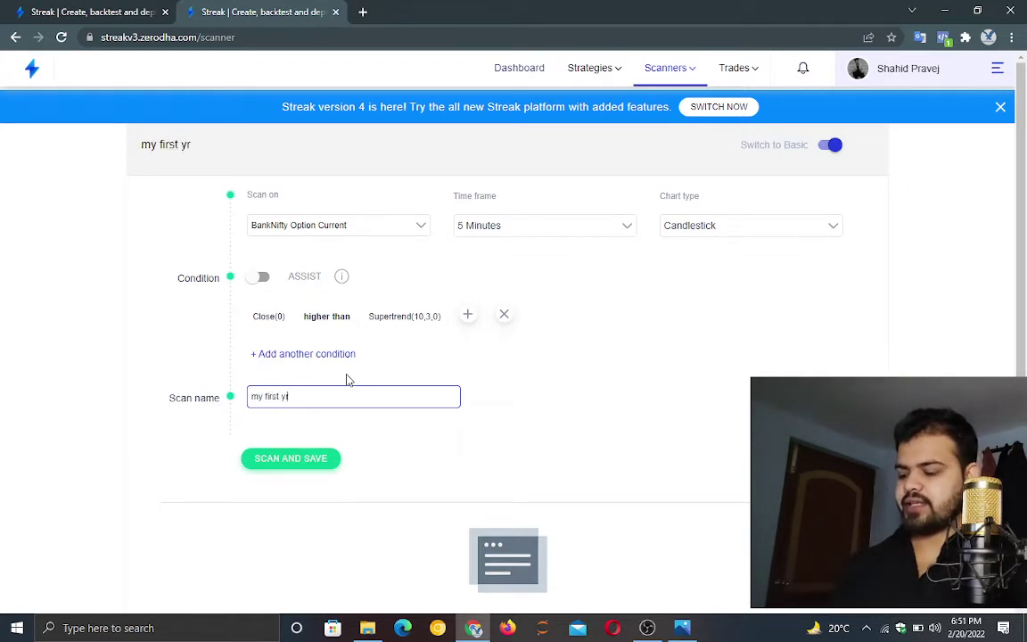
pyautogui.press('BackSpace')
pyautogui.write('t scanner')
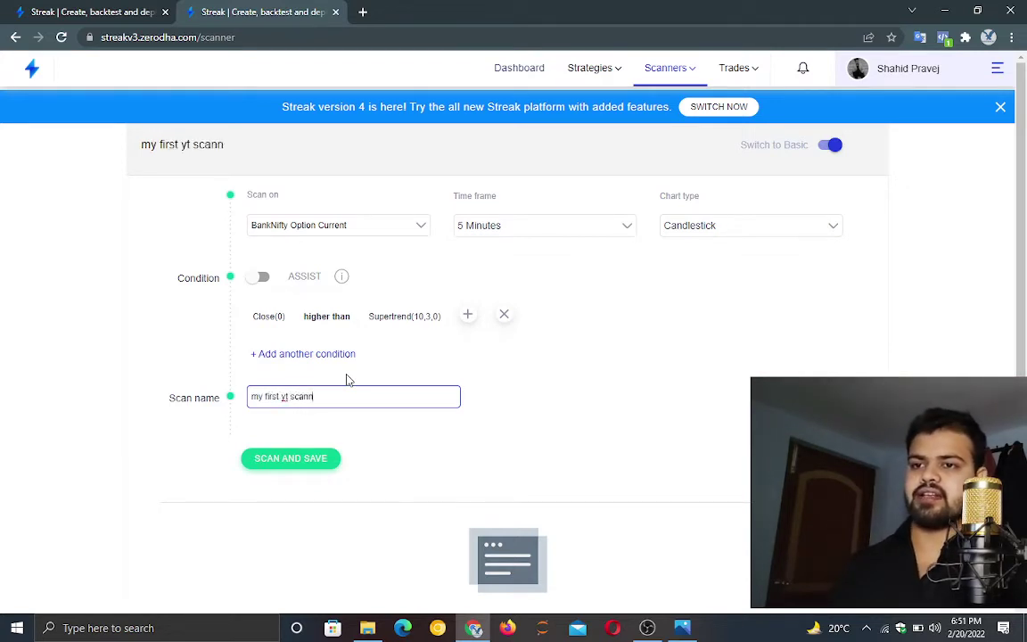
# Run and save the scan, and review the matching BankNifty option instruments
pyautogui.click(312, 460)
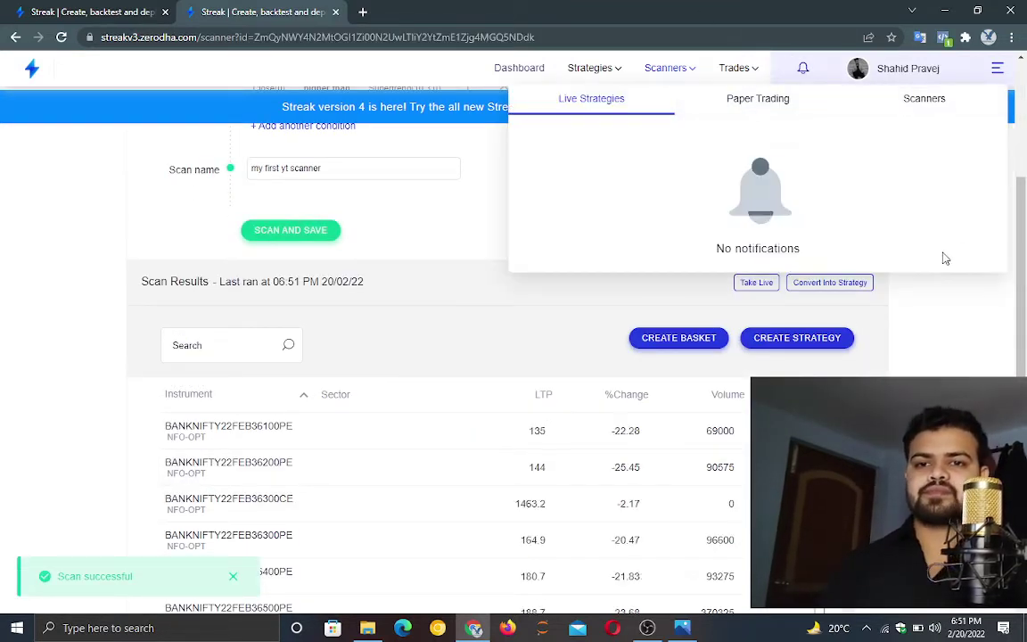
pyautogui.moveTo(1023, 222); pyautogui.dragTo(1023, 324)
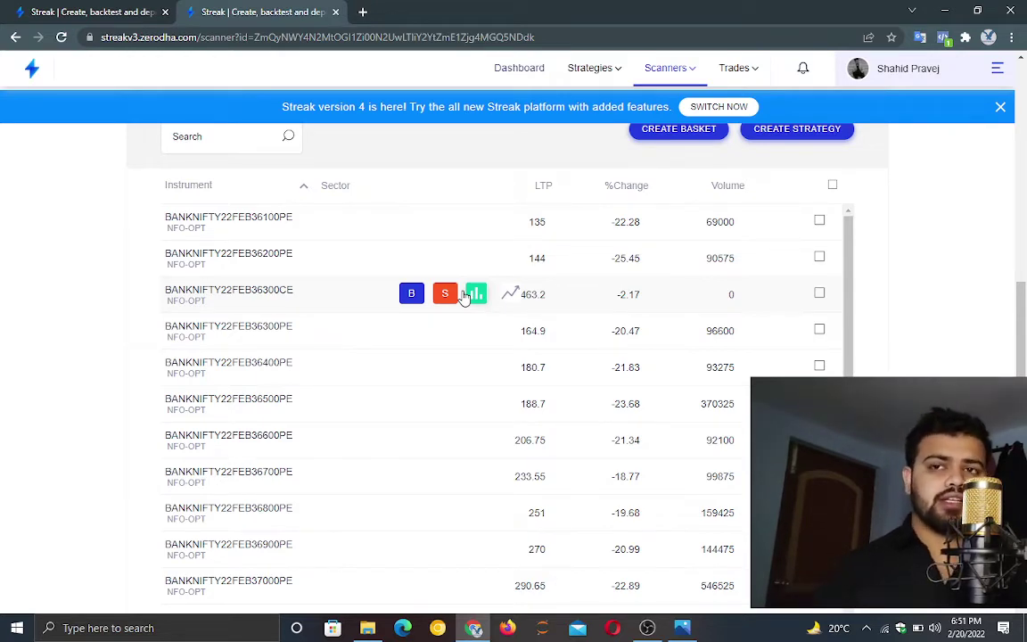
pyautogui.scroll(4, 724, 389)
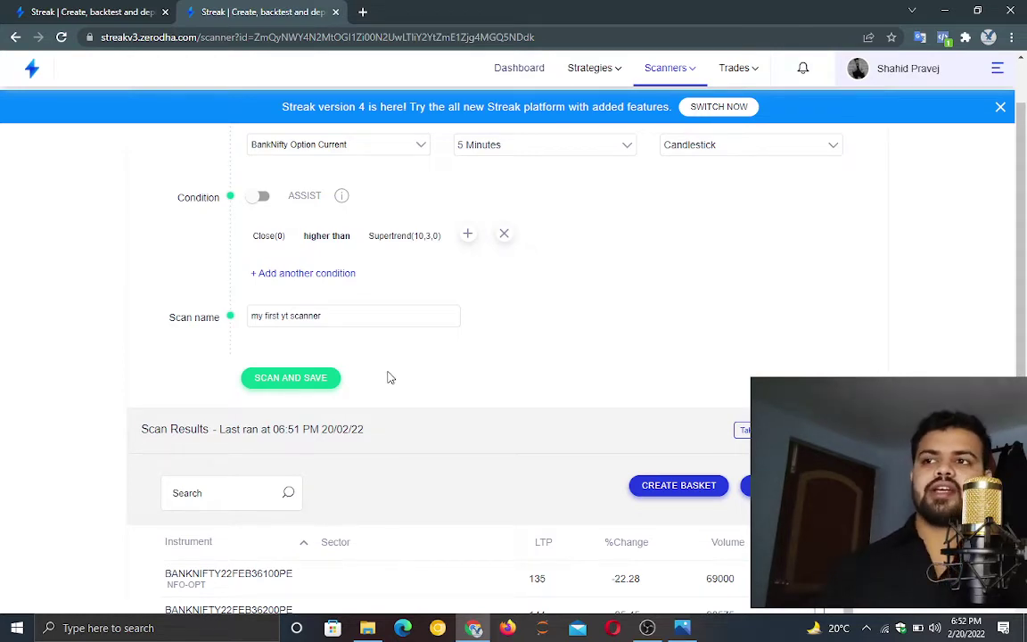
# Switch to the other Streak page with the a23 strategy and run its backtest
pyautogui.click(69, 11)
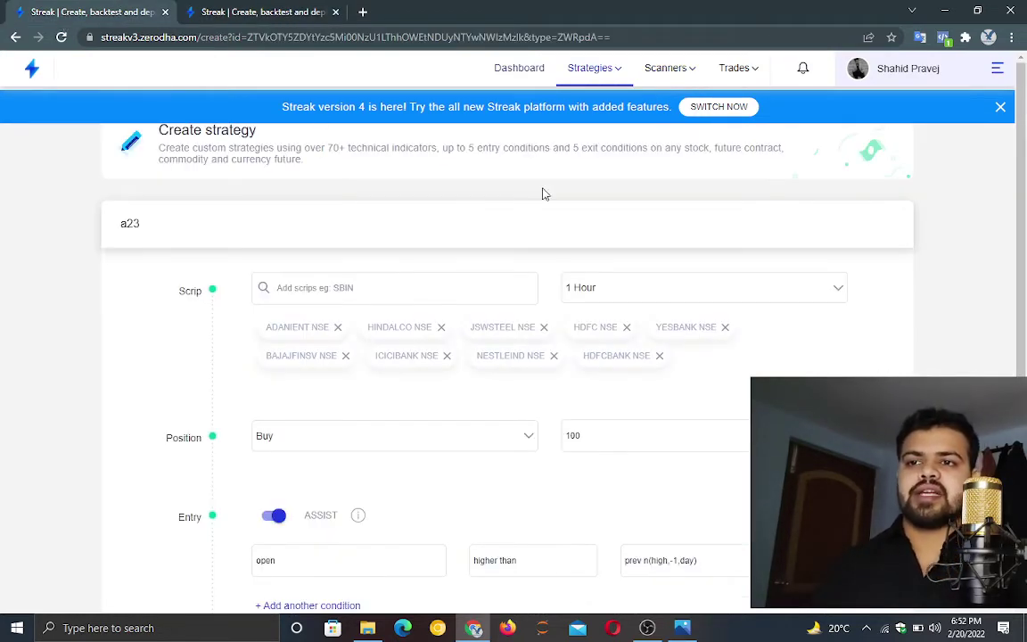
pyautogui.scroll(-5, 683, 227)
pyautogui.click(331, 536)
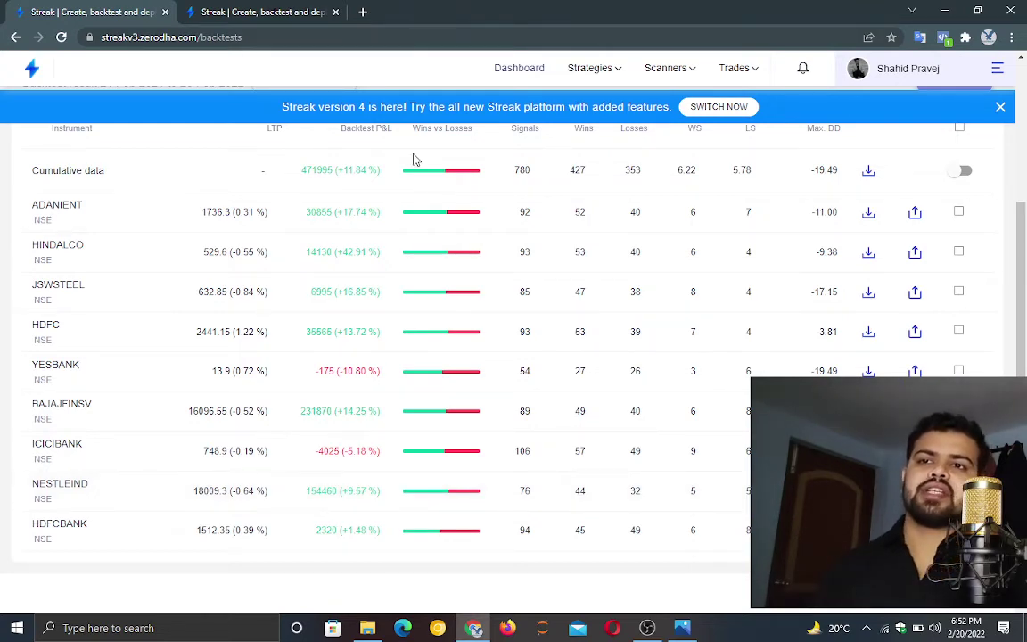
# Review the a23 backtest results, including the expanded details for ADANIENT, and collapse them
pyautogui.scroll(2, 413, 160)
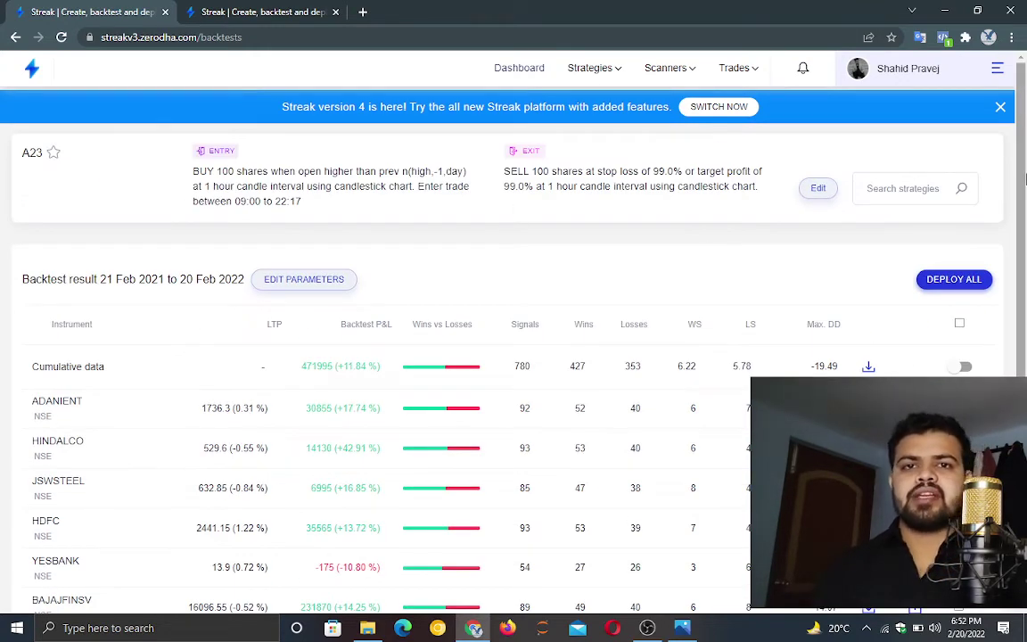
pyautogui.scroll(-1, 1023, 180)
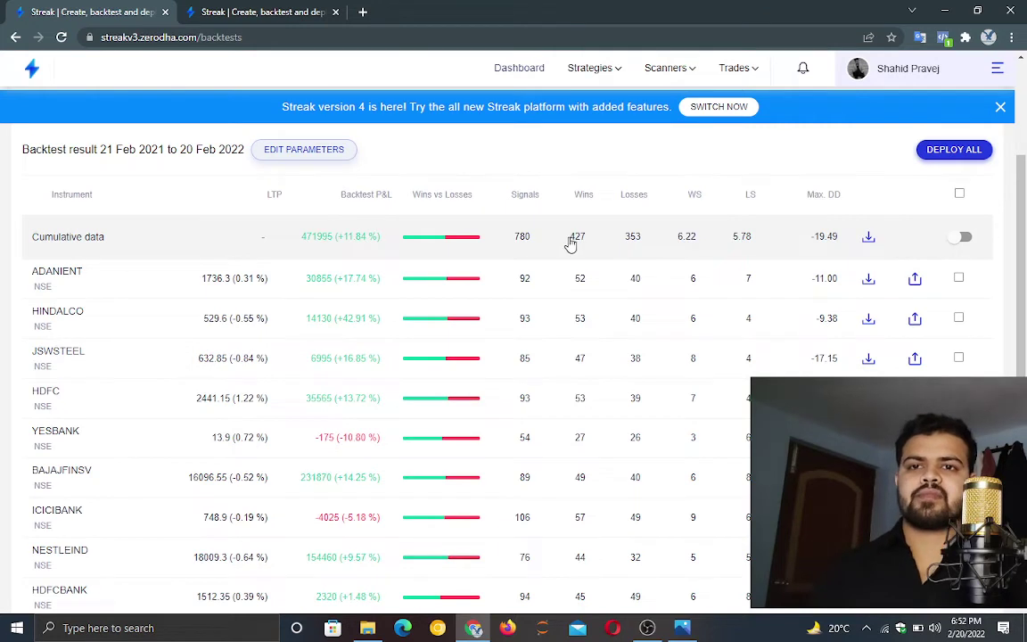
pyautogui.click(495, 281)
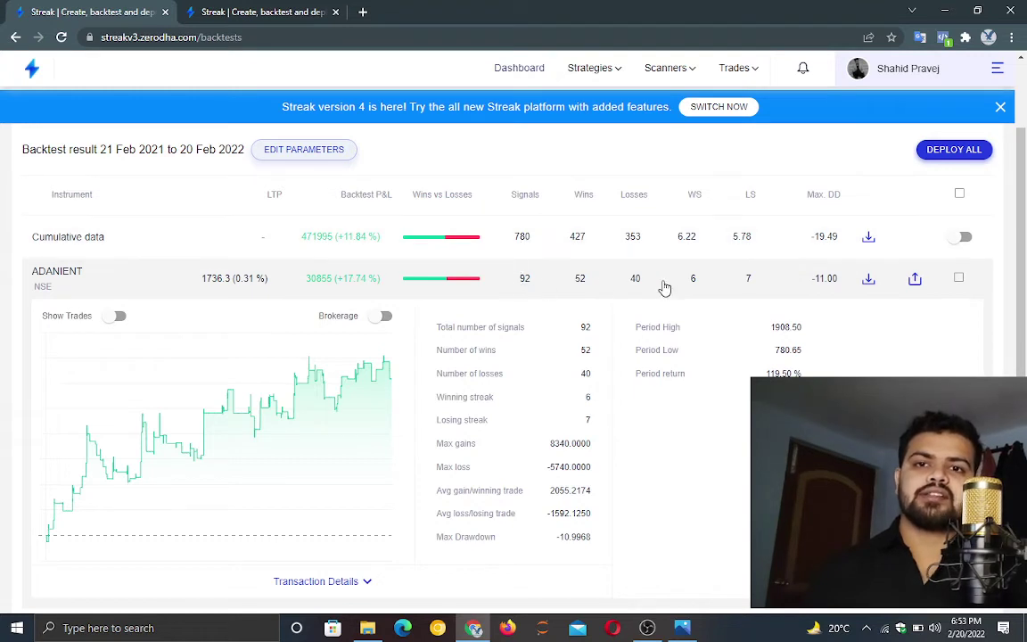
pyautogui.click(813, 282)
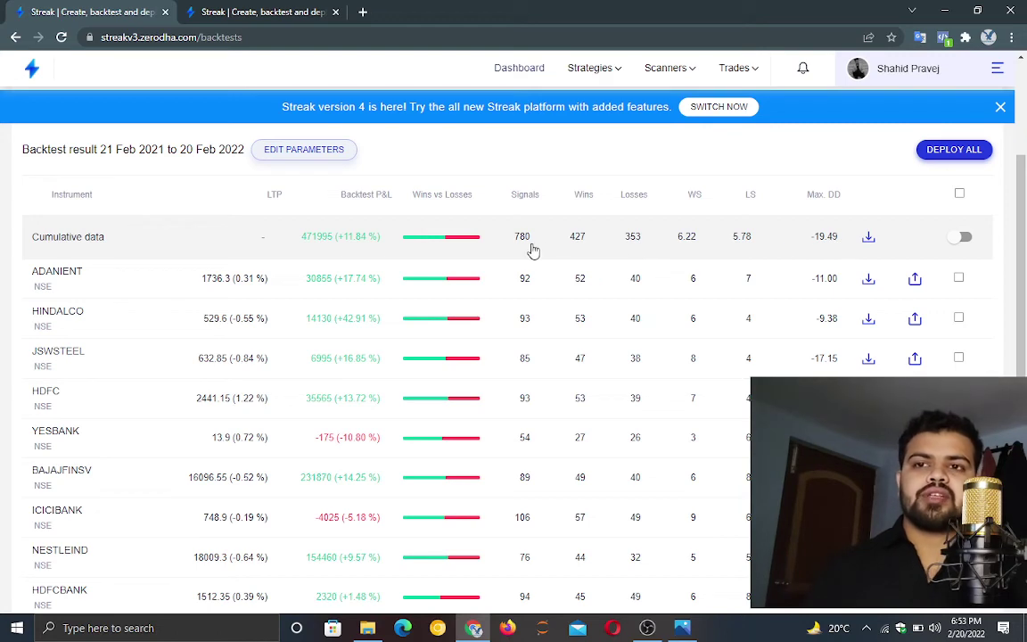
# Return to the "my first yt scanner" page and look over its results and condition settings
pyautogui.click(257, 11)
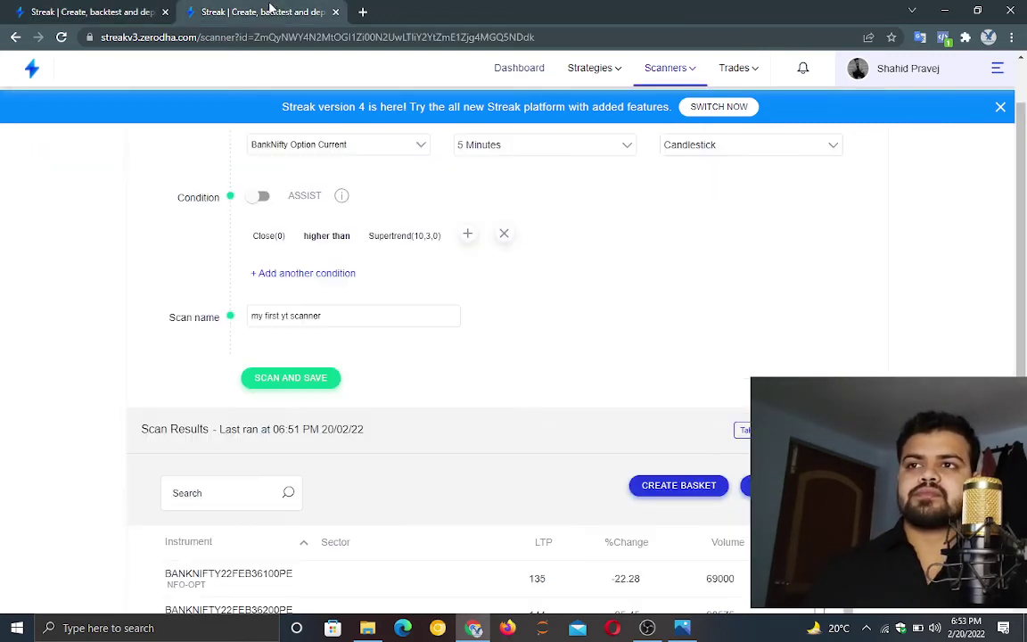
pyautogui.scroll(-10, 552, 268)
pyautogui.scroll(10, 553, 267)
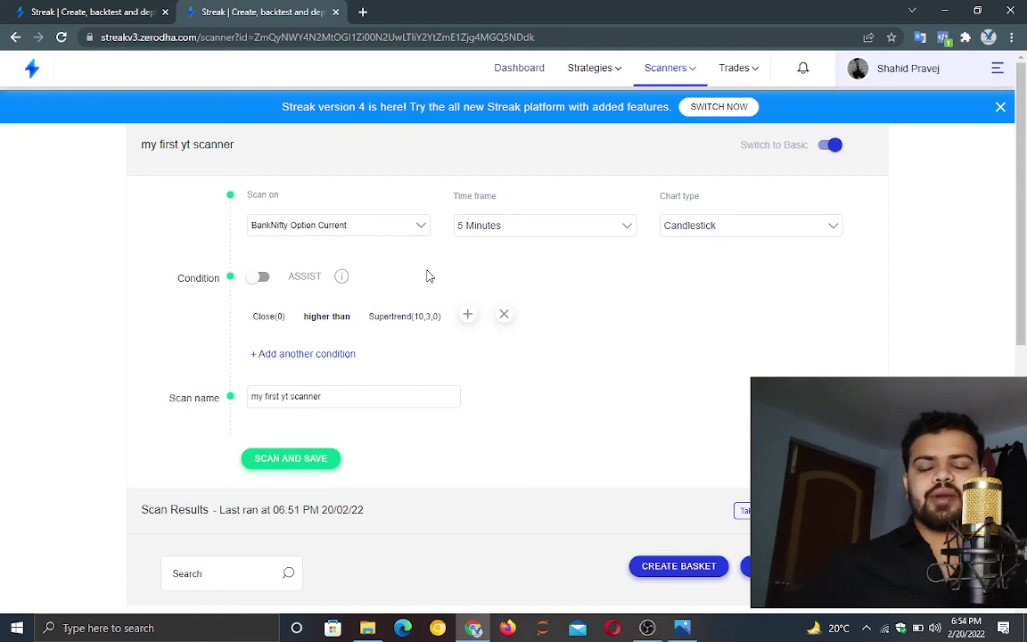
# Reduce the browser window to reach the desktop and view the reveiw image in a maximized Photos window
pyautogui.moveTo(469, 9); pyautogui.dragTo(247, 50)
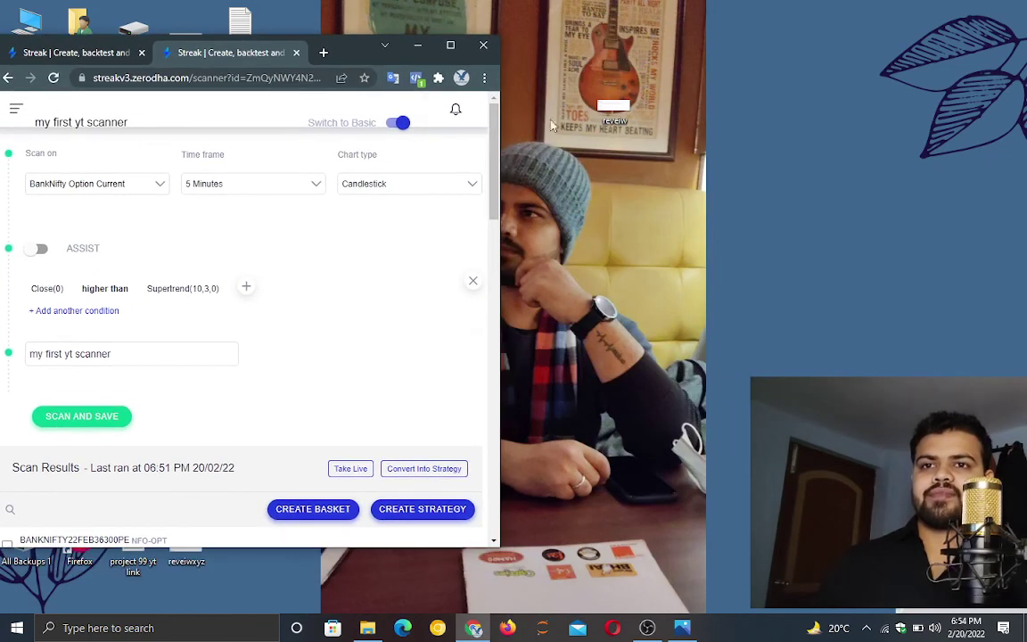
pyautogui.moveTo(625, 112); pyautogui.dragTo(626, 113)
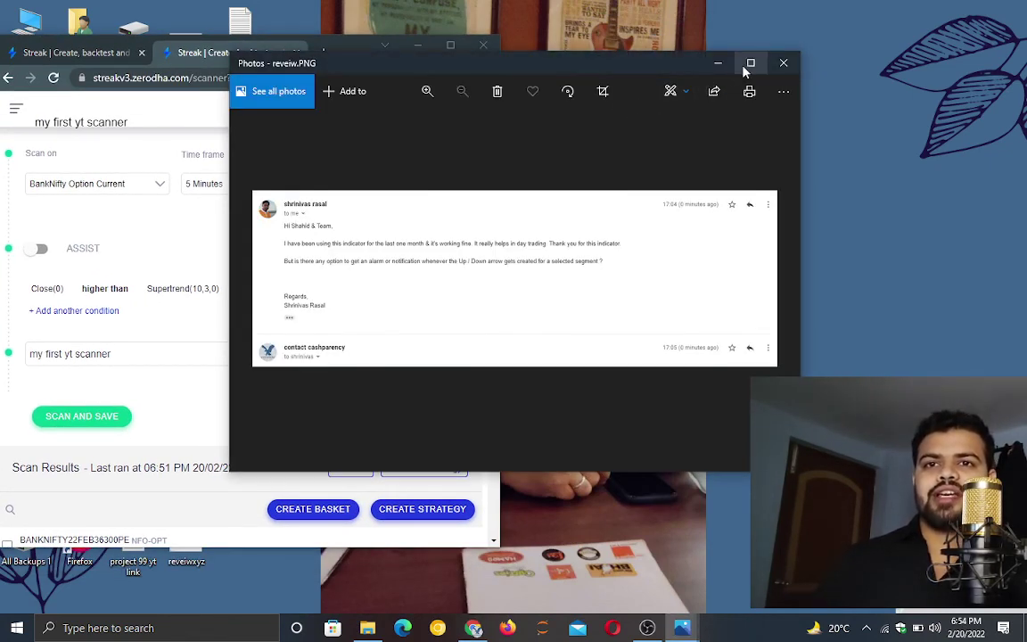
pyautogui.click(749, 63)
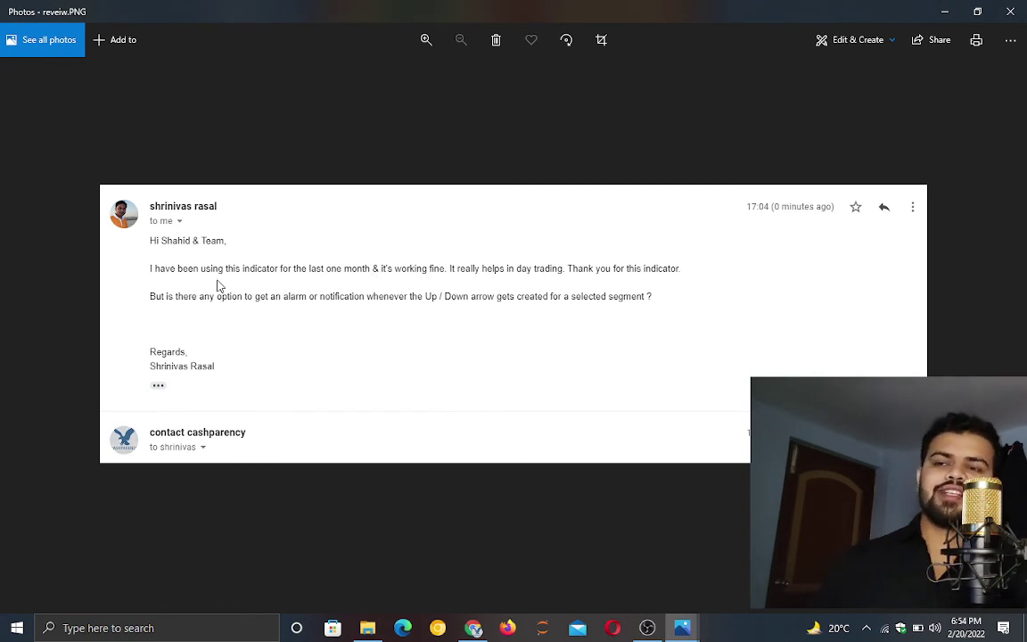